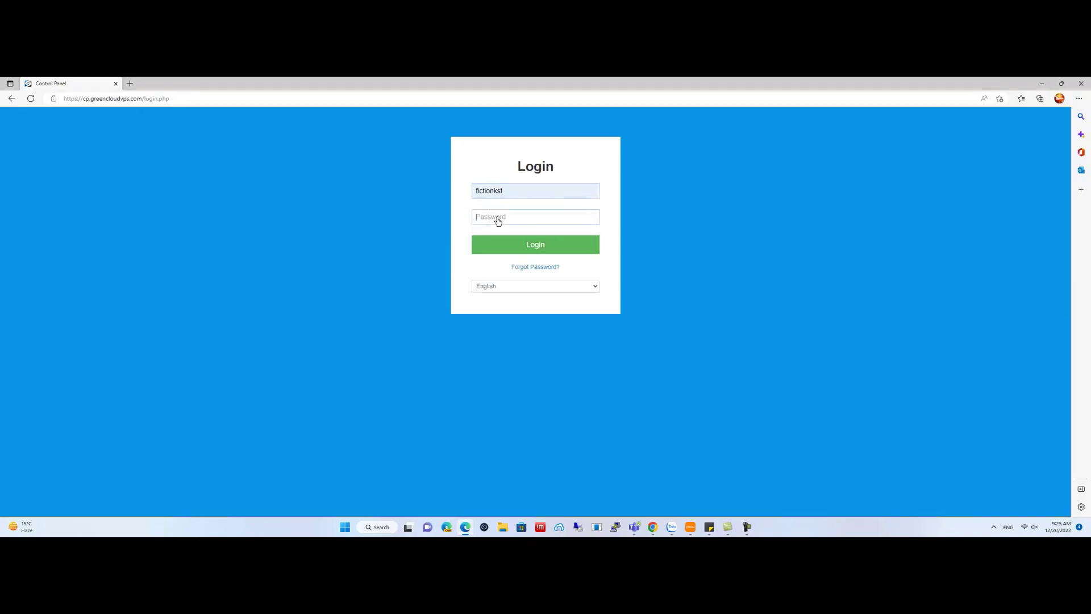
pyautogui.write('***')
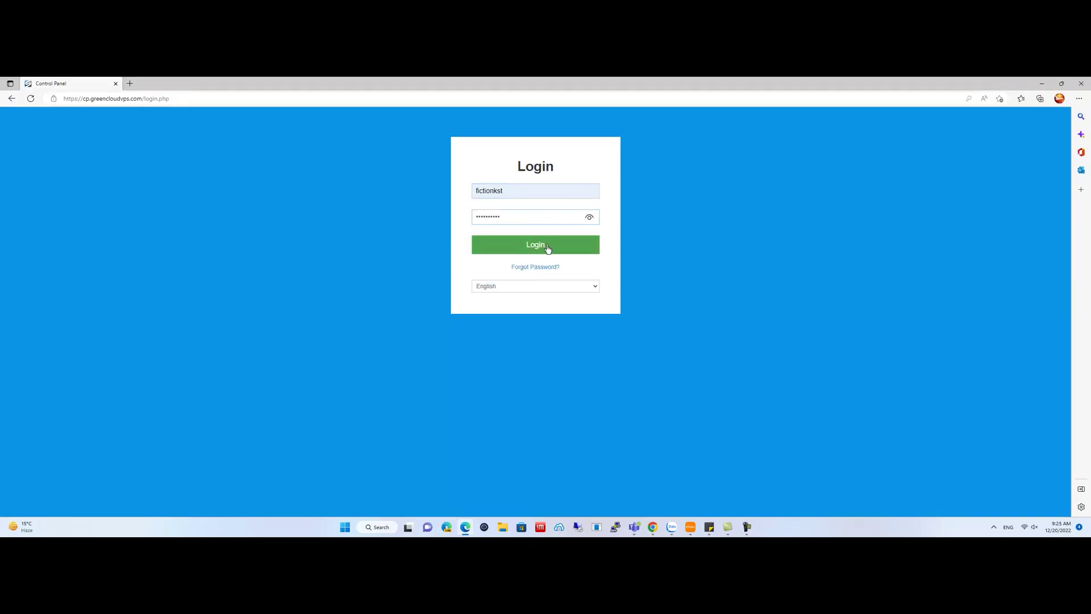
# Submit the password to sign in to the SolusVM control panel.
pyautogui.click(546, 245)
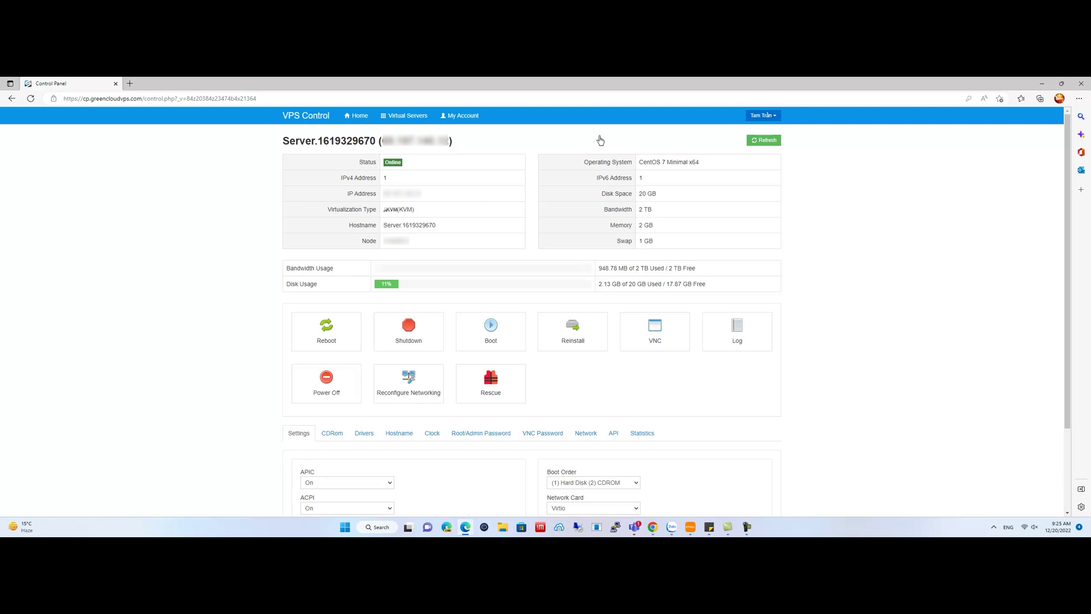
pyautogui.click(318, 114)
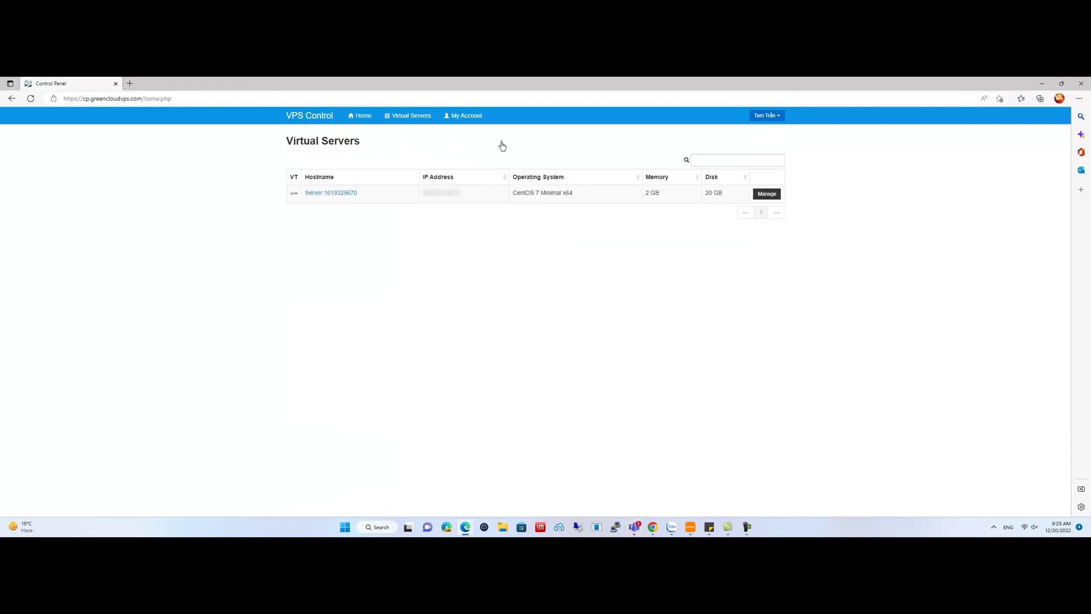
pyautogui.click(767, 194)
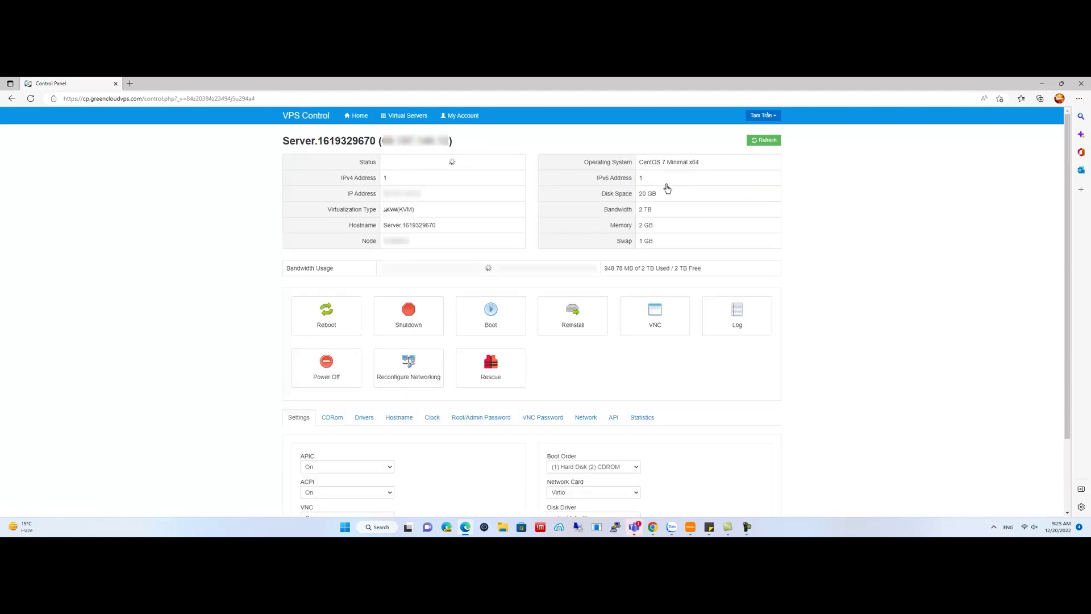
pyautogui.click(493, 386)
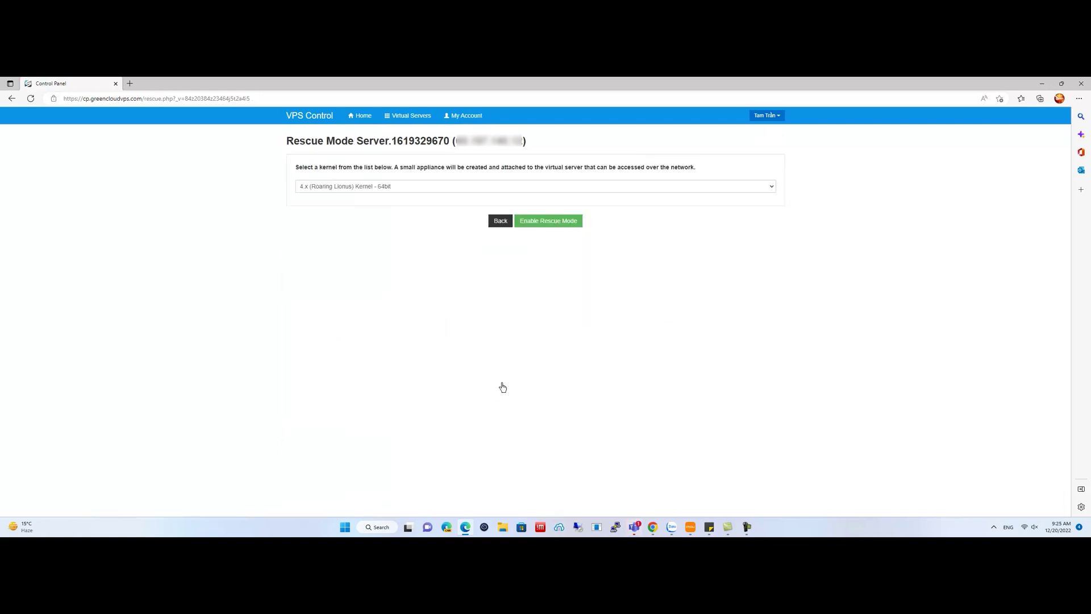
# Enable rescue mode with the 4.x 64-bit kernel and confirm the reboot.
pyautogui.click(386, 187)
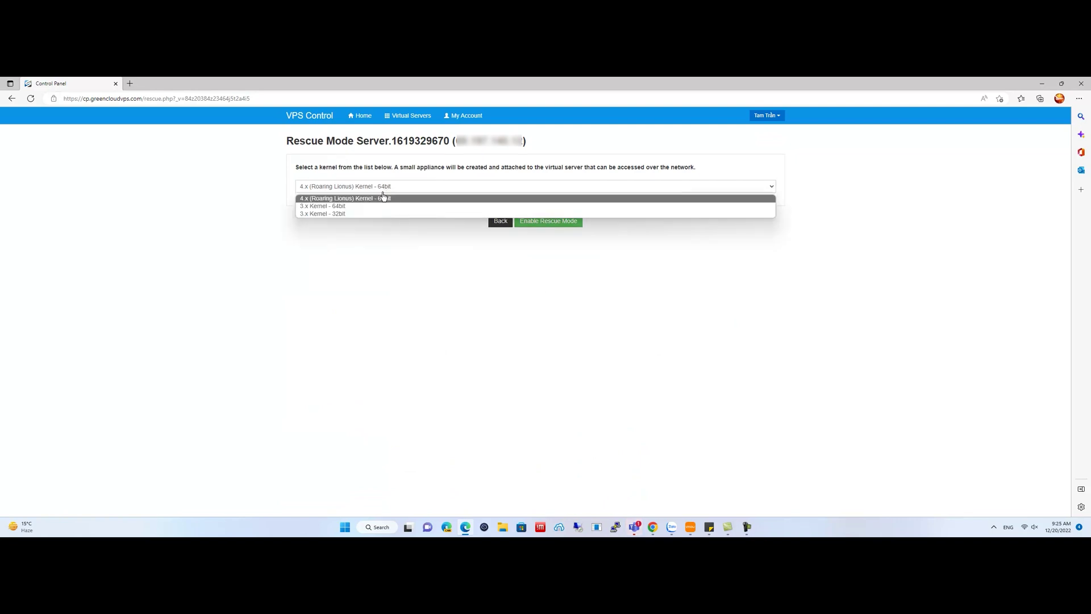
pyautogui.click(386, 198)
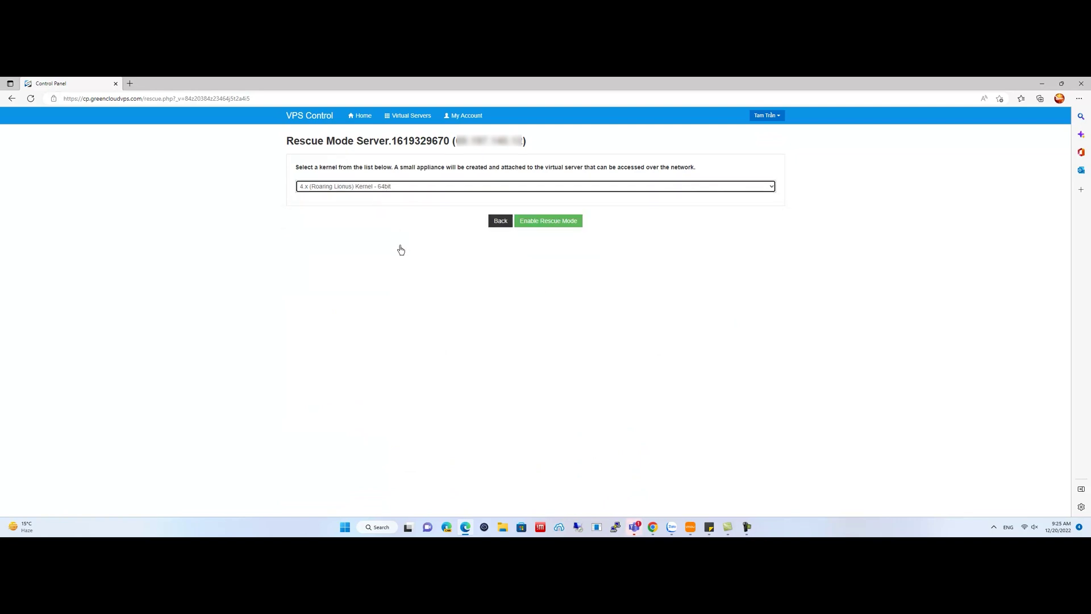
pyautogui.click(548, 221)
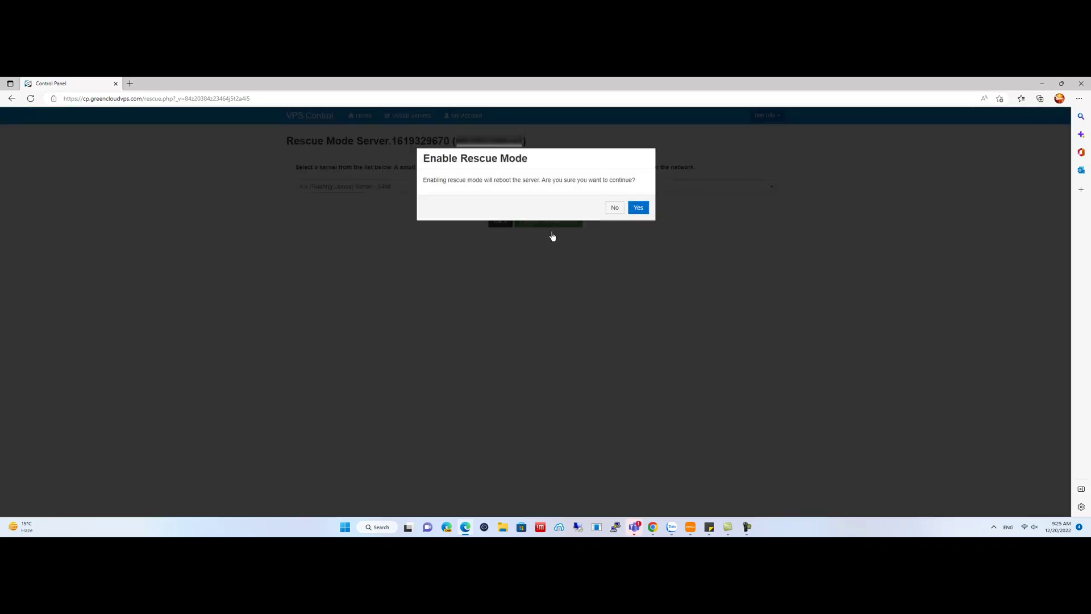
pyautogui.click(638, 208)
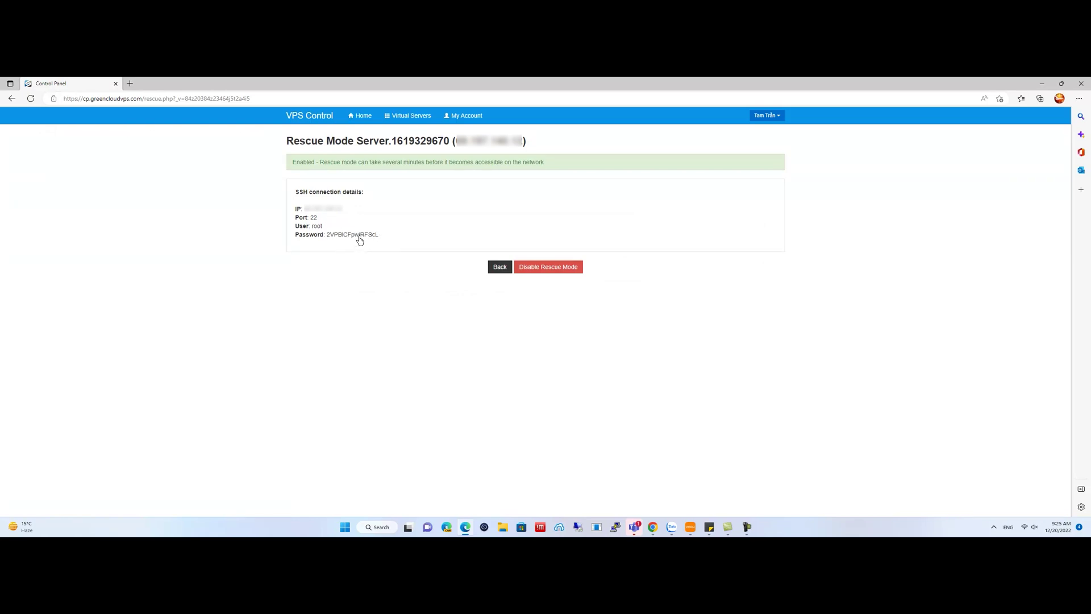
# Copy the rescue root password and bring up Bitvise SSH Client's login profile.
pyautogui.doubleClick(359, 235)
pyautogui.click(359, 261)
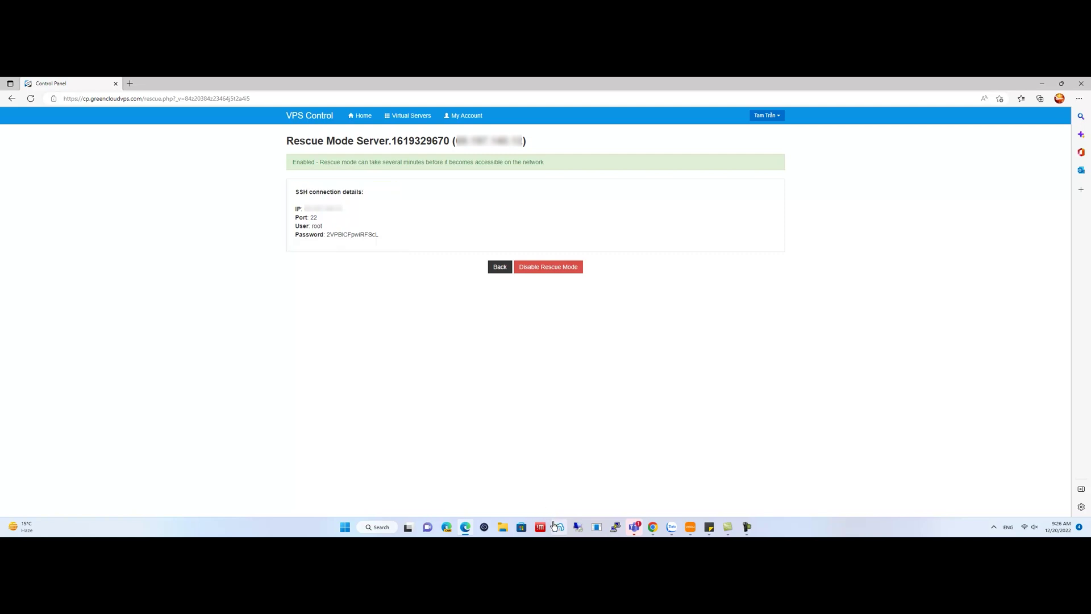
pyautogui.click(557, 527)
pyautogui.click(559, 526)
# Log in to the rescue system, run fdisk -l, and mount /dev/vda1 at /mnt.
pyautogui.click(512, 200)
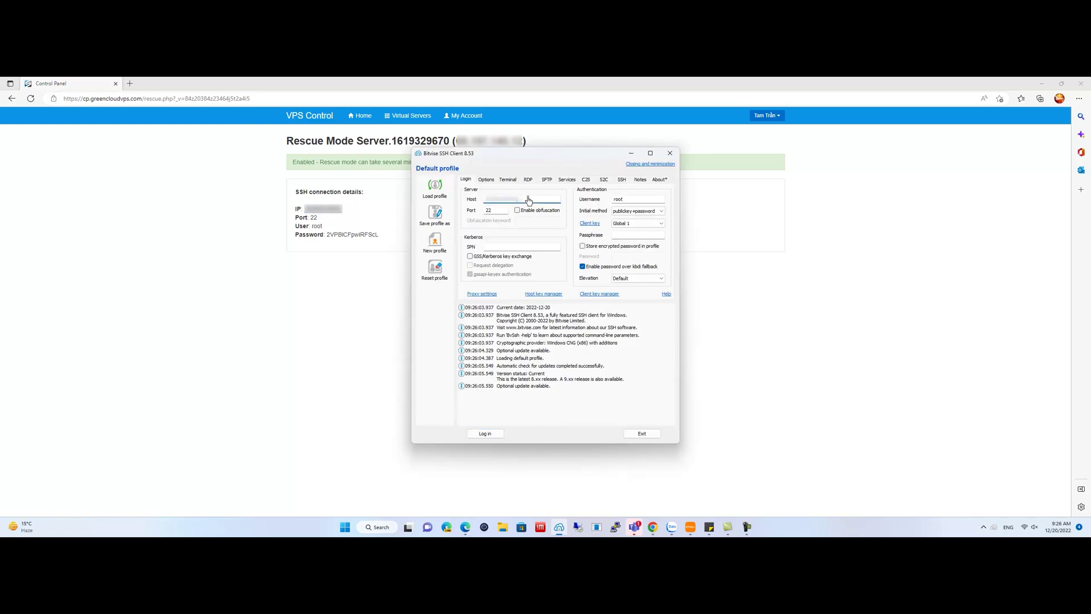
pyautogui.click(485, 433)
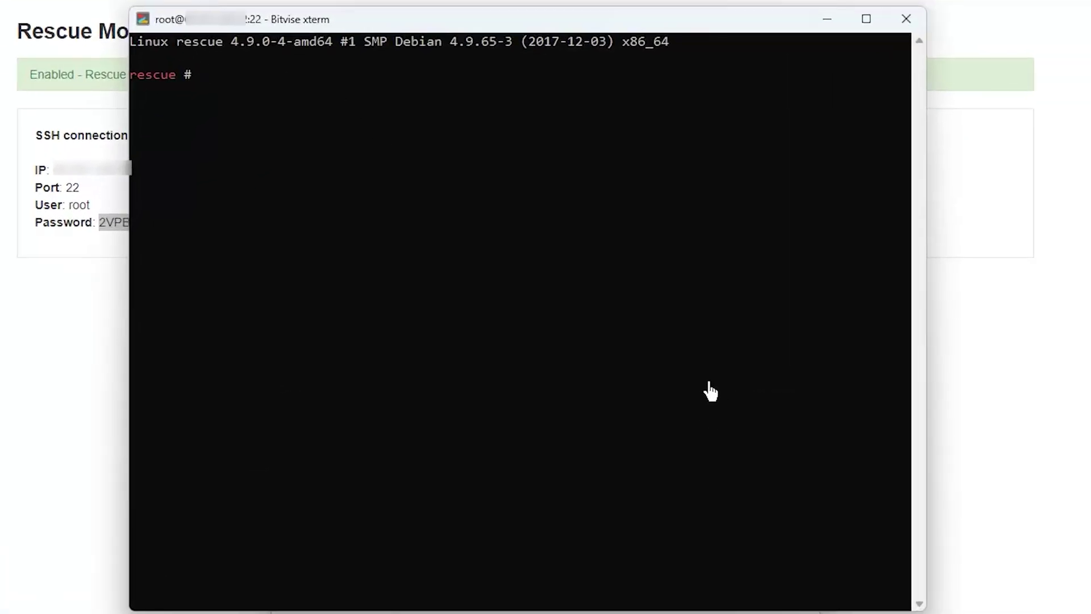
pyautogui.write('fdisk -l')
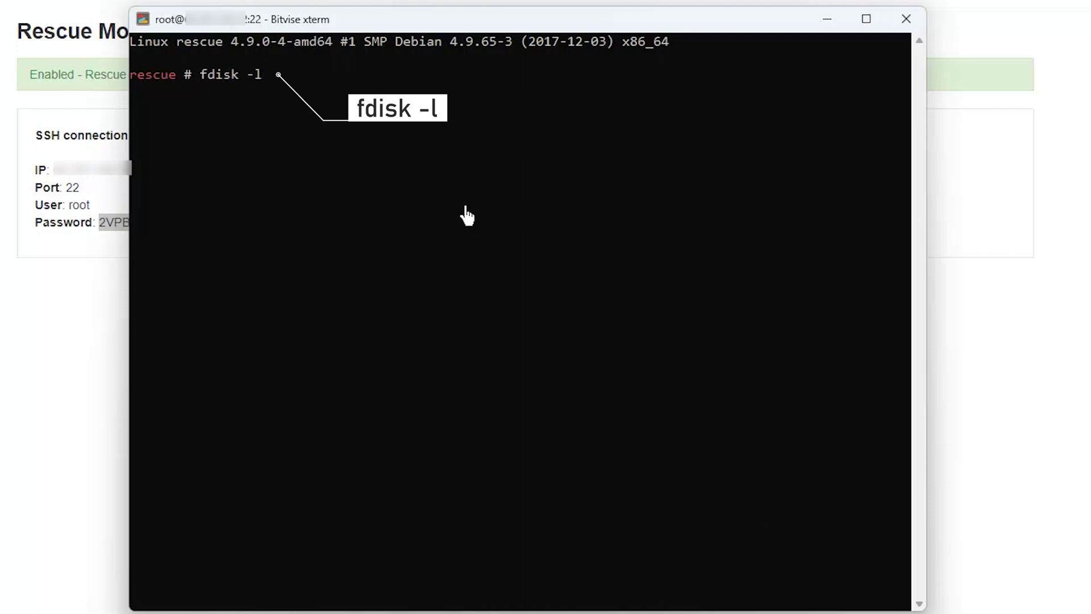
pyautogui.press('Return')
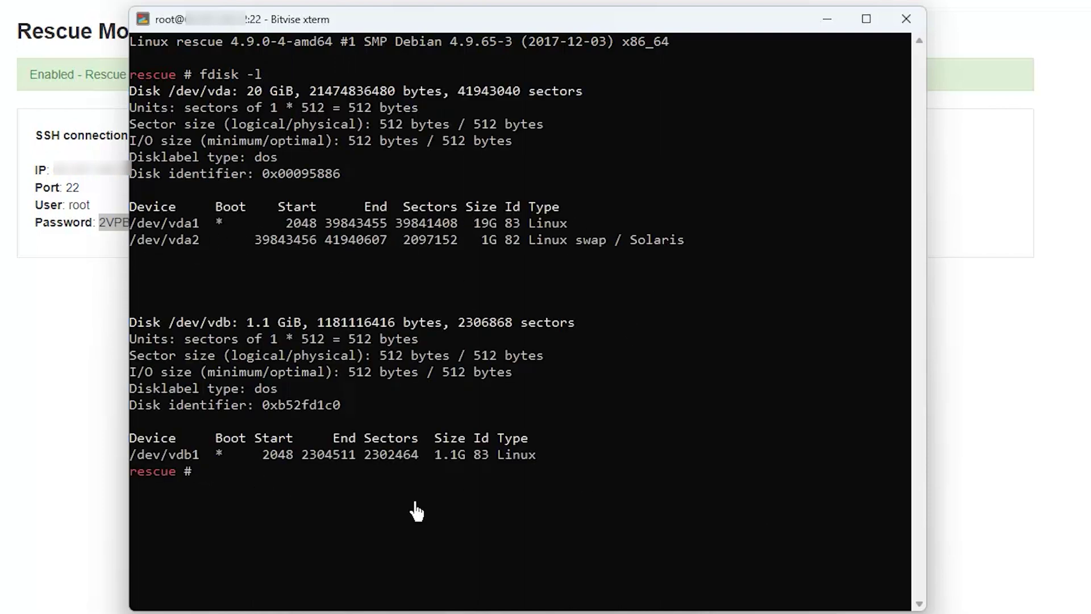
pyautogui.write('mount /dev/vda1 /mnt/')
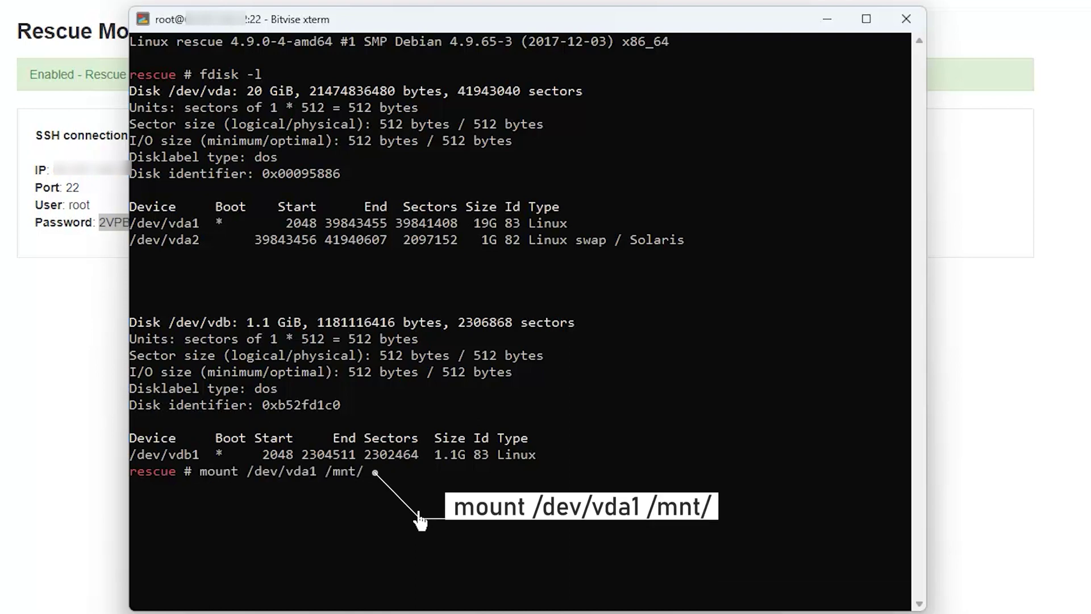
pyautogui.press('Return')
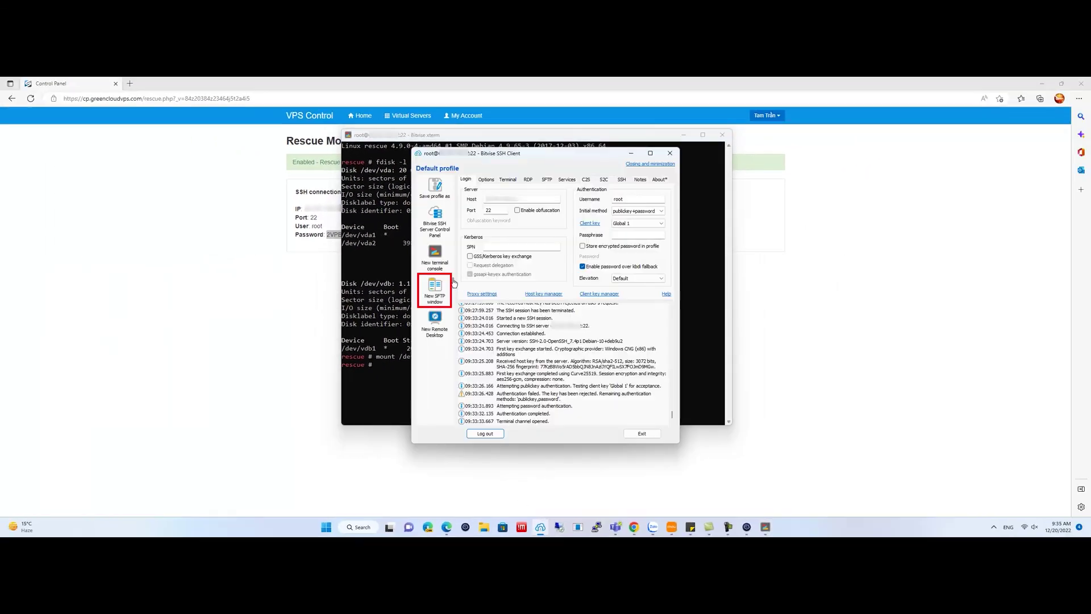
# In a new SFTP window at /mnt, download all remote items into local New folder.
pyautogui.click(437, 288)
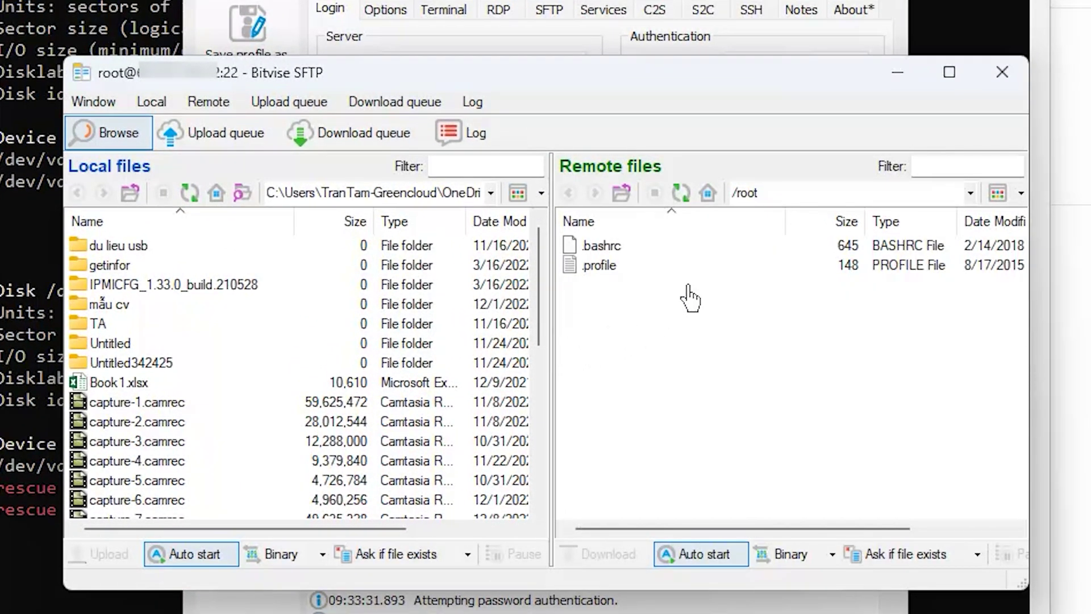
pyautogui.click(767, 193)
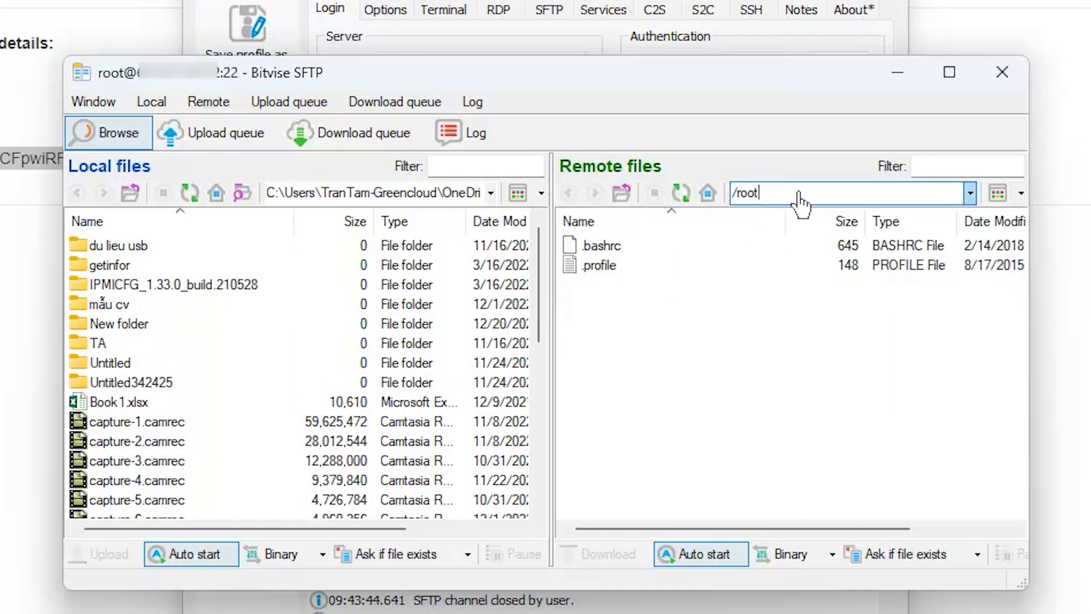
pyautogui.write('/mnt')
pyautogui.press('Return')
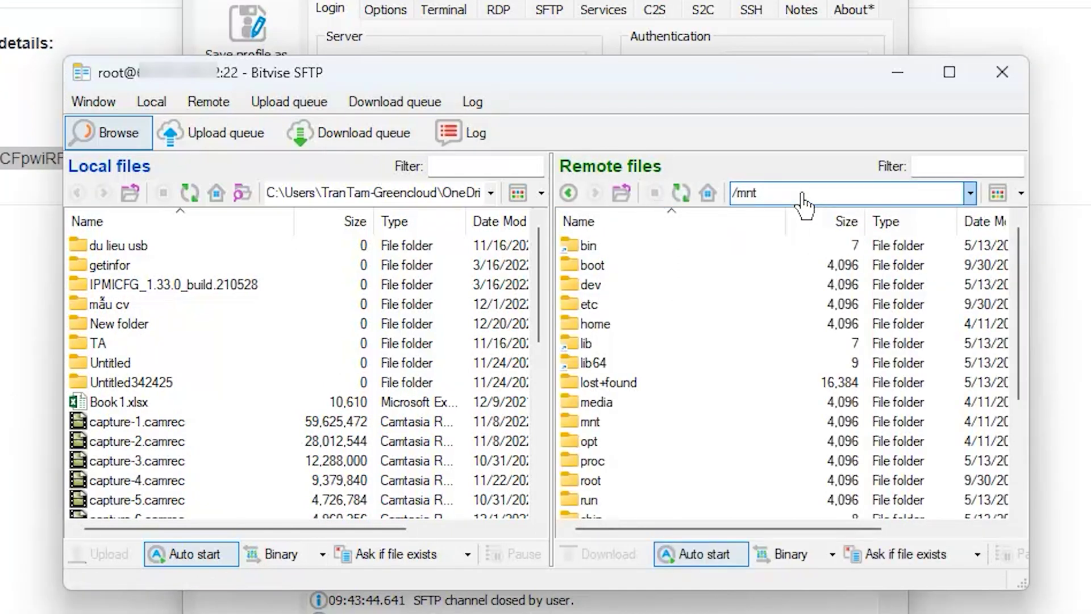
pyautogui.click(595, 324)
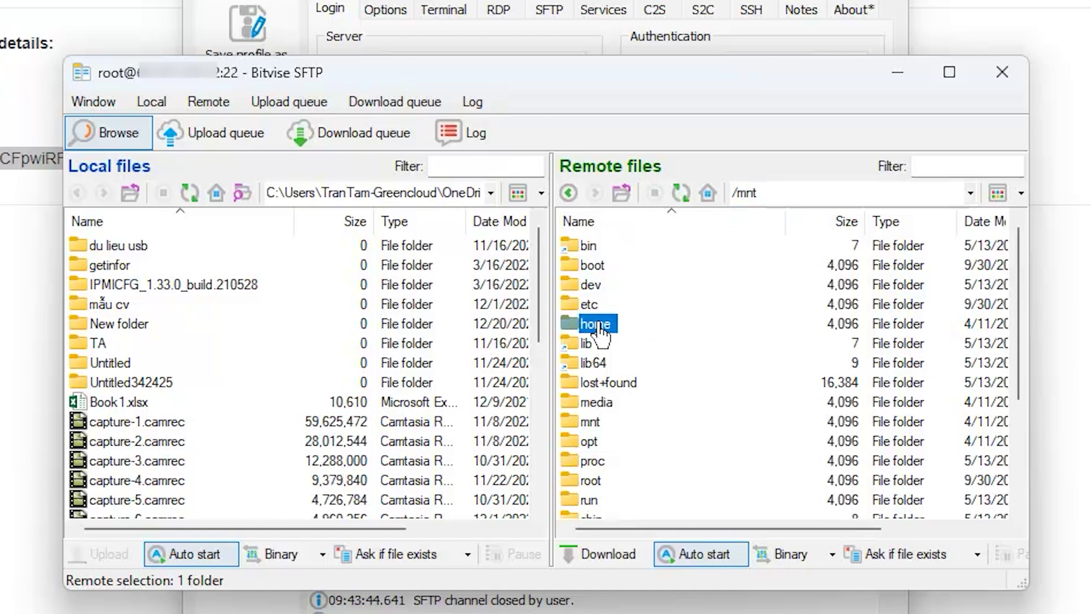
pyautogui.hotkey('ctrl', 'a')
pyautogui.click(119, 324)
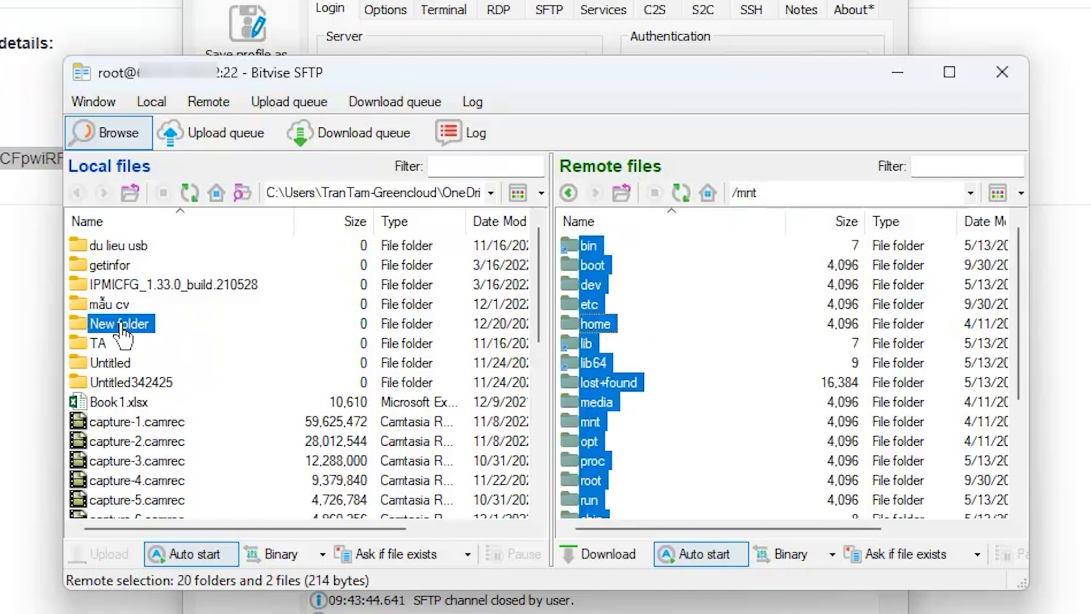
pyautogui.moveTo(139, 337); pyautogui.dragTo(138, 337)
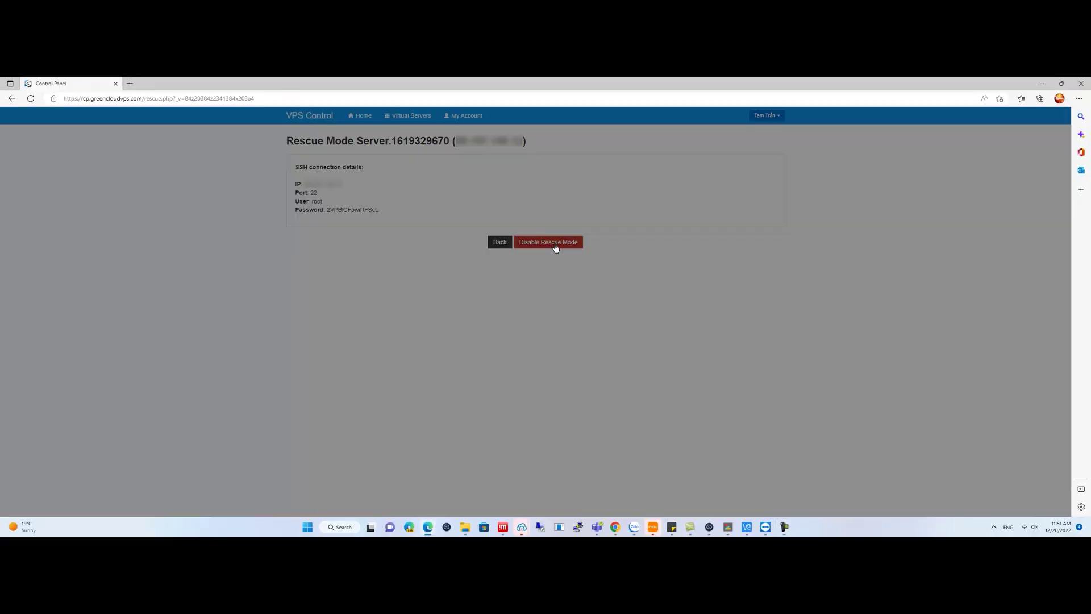
# Disable rescue mode with confirmation, then reopen the server via VPS Control and Manage.
pyautogui.click(641, 208)
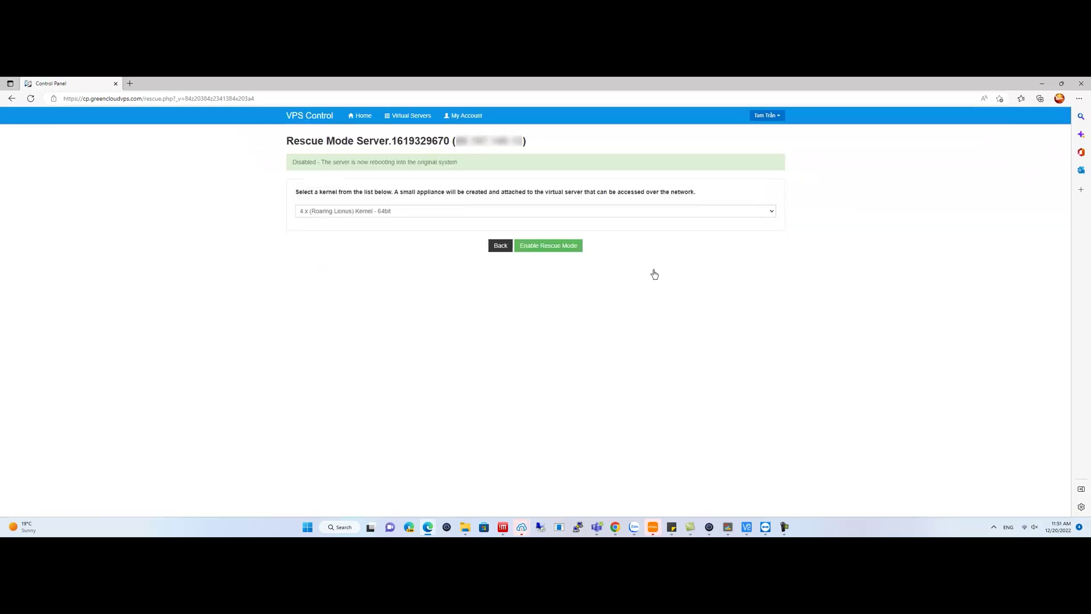
pyautogui.moveTo(418, 162); pyautogui.dragTo(460, 162)
pyautogui.click(510, 161)
pyautogui.click(314, 115)
pyautogui.click(756, 197)
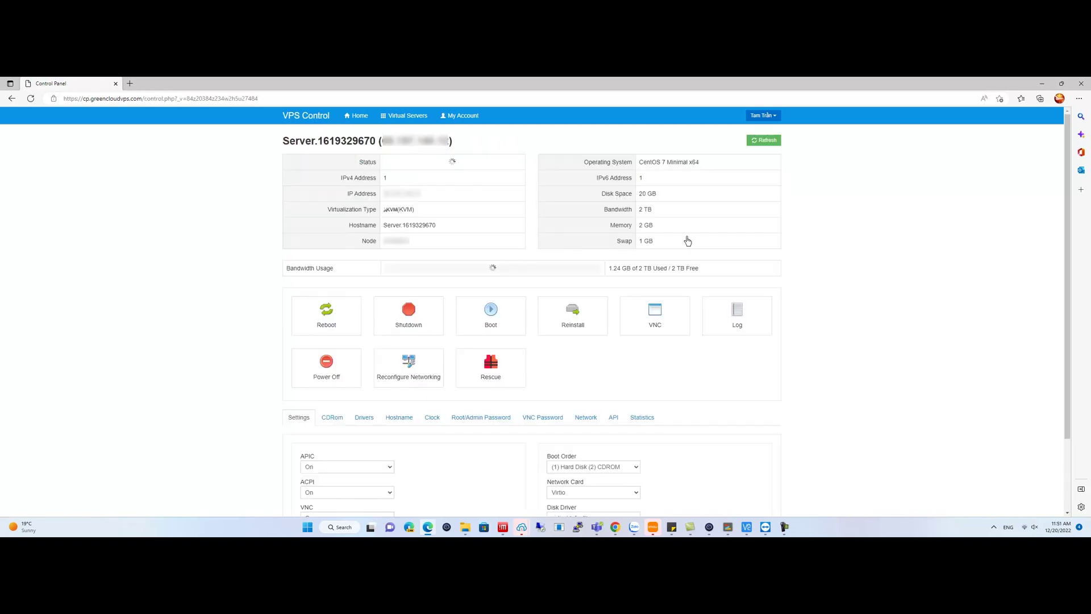